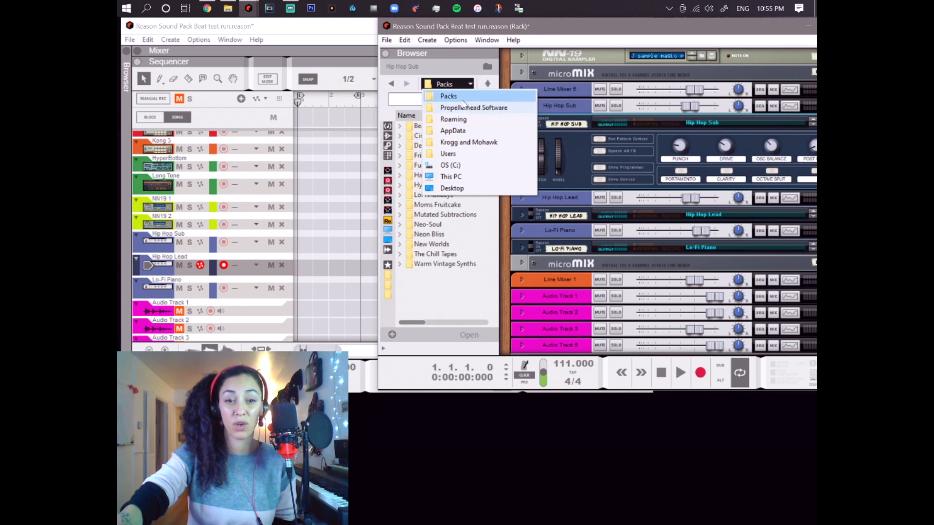
# Step: Browse the sound packs to the Patches folder of the Neo-Soul pack
pyautogui.click(470, 86)
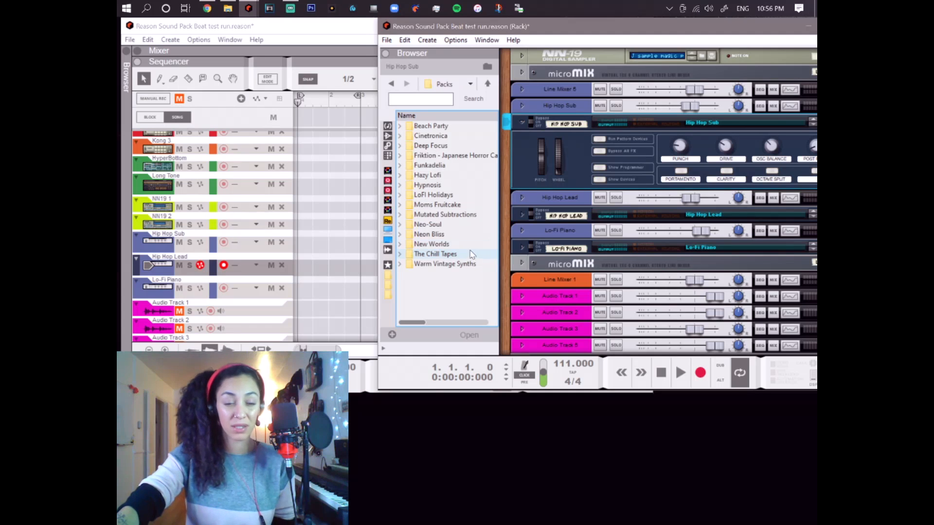
pyautogui.doubleClick(435, 224)
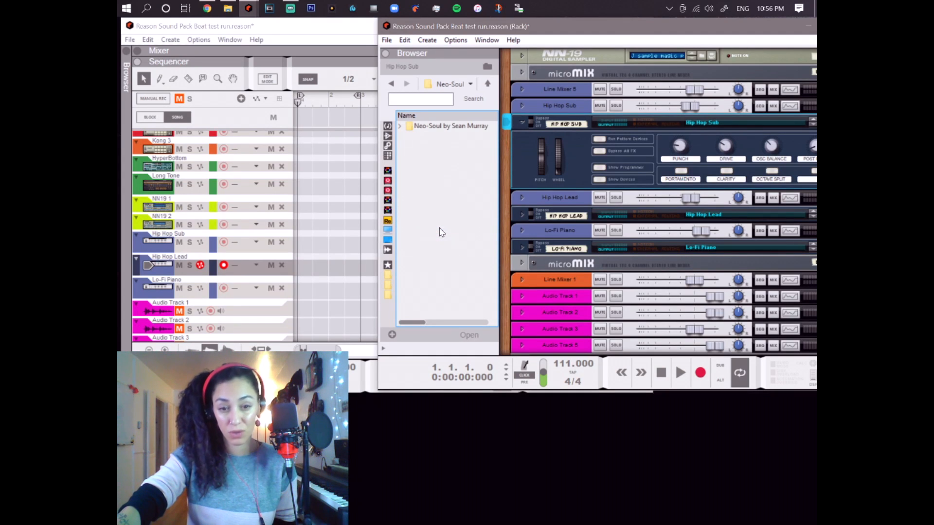
pyautogui.doubleClick(438, 126)
pyautogui.doubleClick(436, 137)
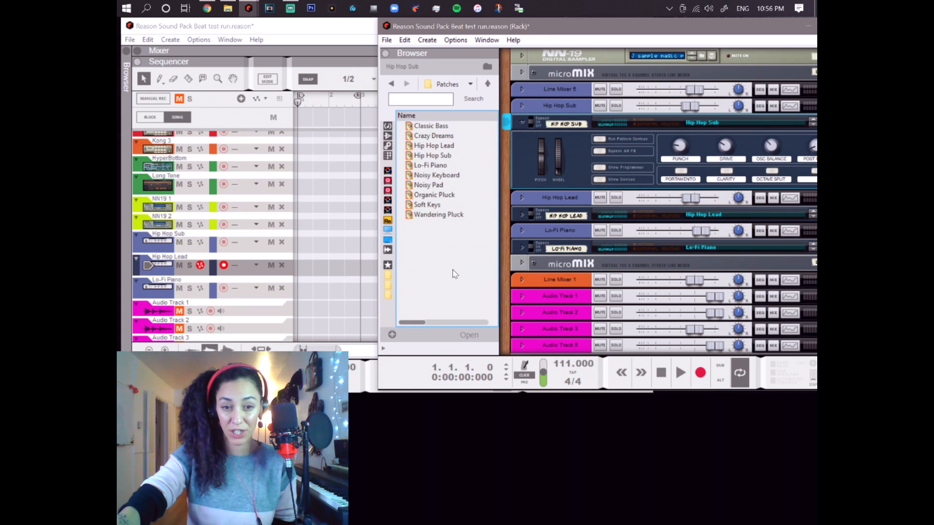
# Step: Select the Hip Hop Sub track in the sequencer and collapse the rack's browser
pyautogui.hotkey('alt', 'Tab')
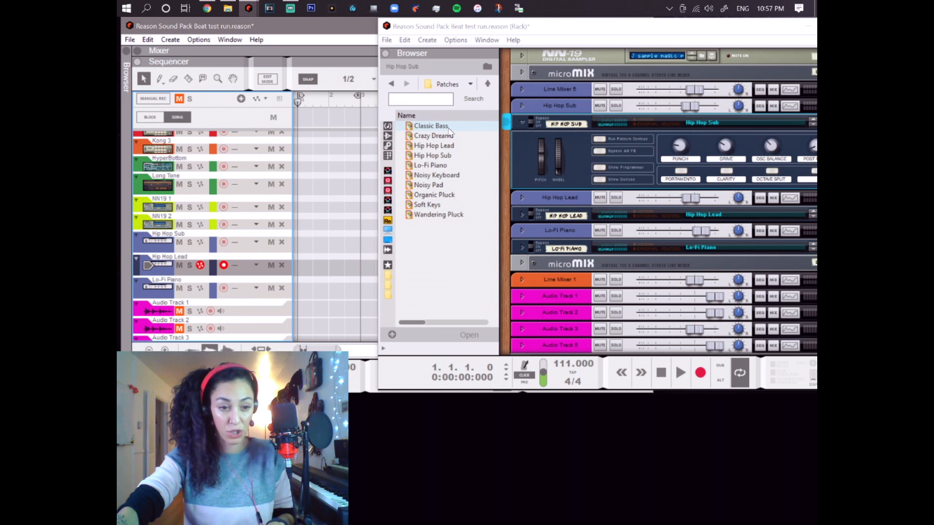
pyautogui.press('Up')
pyautogui.click(385, 53)
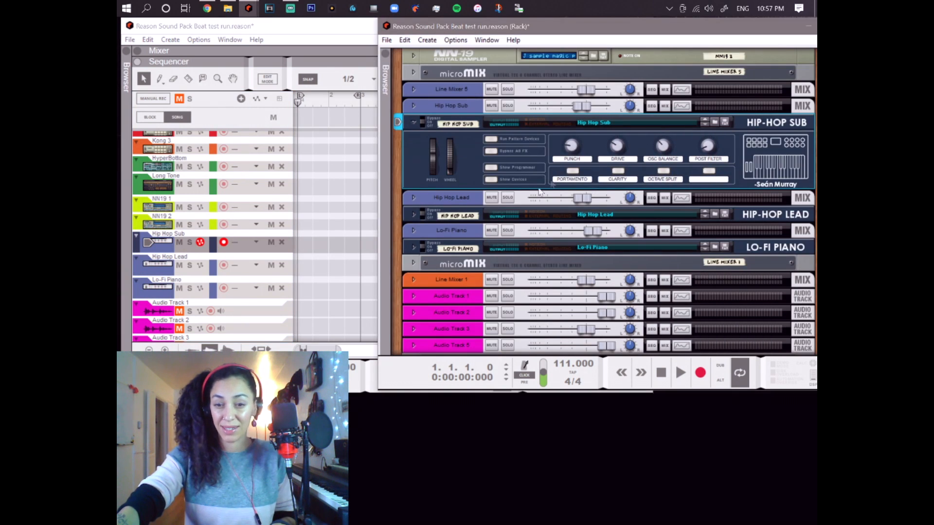
# Step: Show the devices inside the Hip Hop Sub Combinator, examine the Thor synth and its effects, and hide them again
pyautogui.click(493, 179)
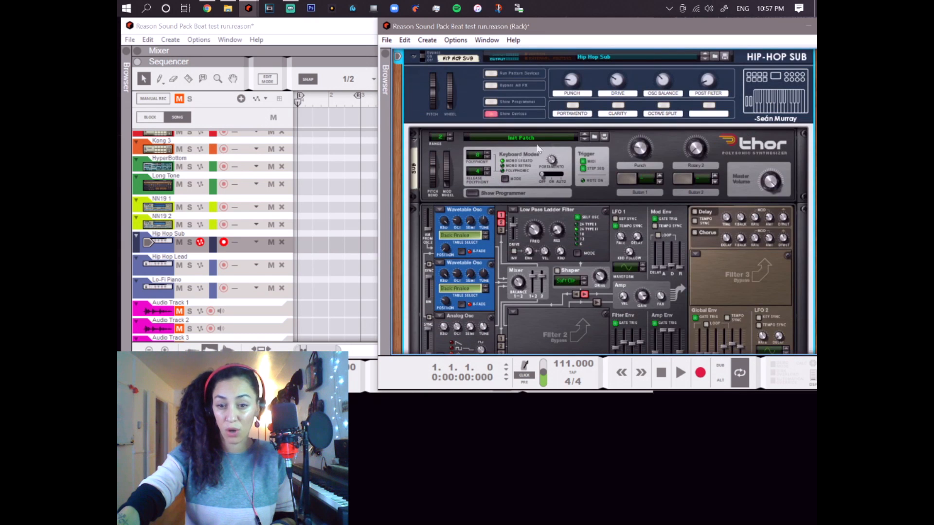
pyautogui.scroll(-4, 513, 196)
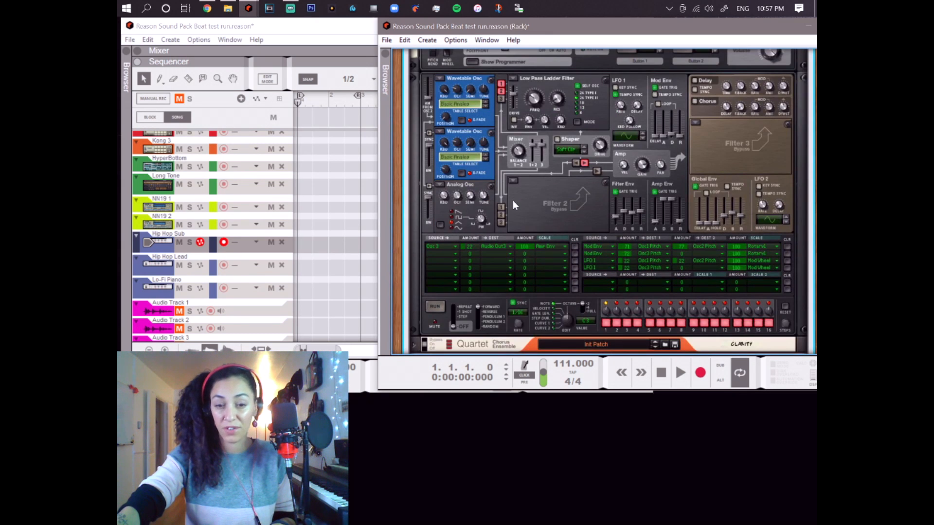
pyautogui.scroll(-1, 513, 200)
pyautogui.scroll(5, 513, 201)
pyautogui.click(492, 113)
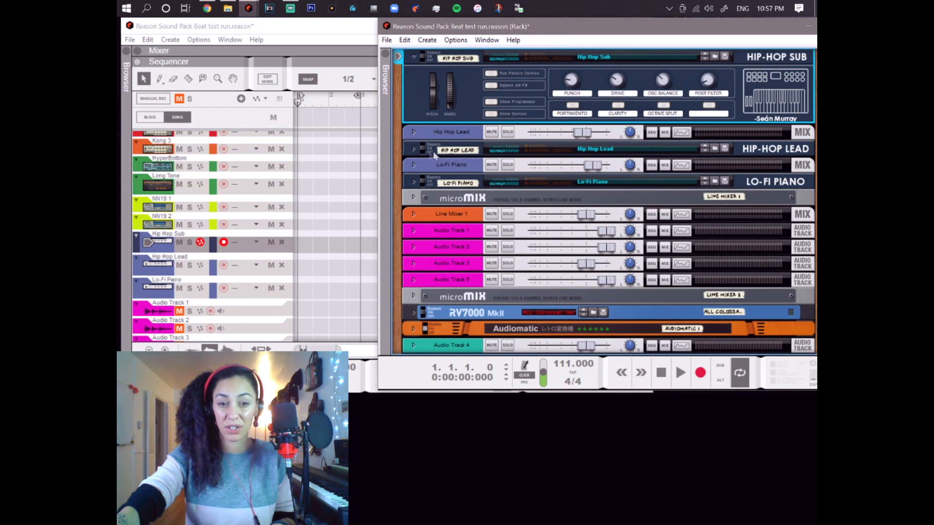
# Step: Unfold the Hip Hop Lead Combinator and examine its Europa synth, The Echo, RV7000 and Channel EQ, and hide its devices
pyautogui.click(414, 149)
pyautogui.scroll(-3, 495, 210)
pyautogui.scroll(-10, 571, 216)
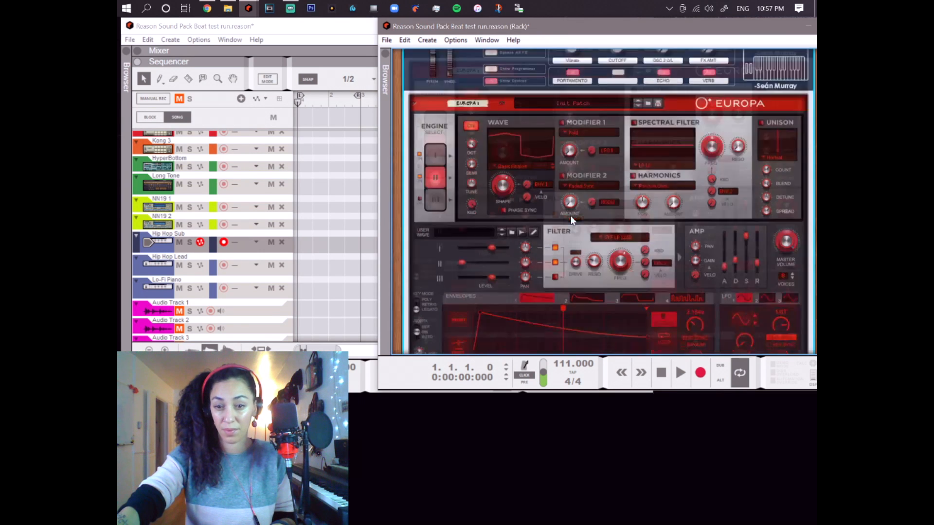
pyautogui.scroll(10, 571, 216)
pyautogui.scroll(-7, 571, 216)
pyautogui.scroll(-5, 571, 220)
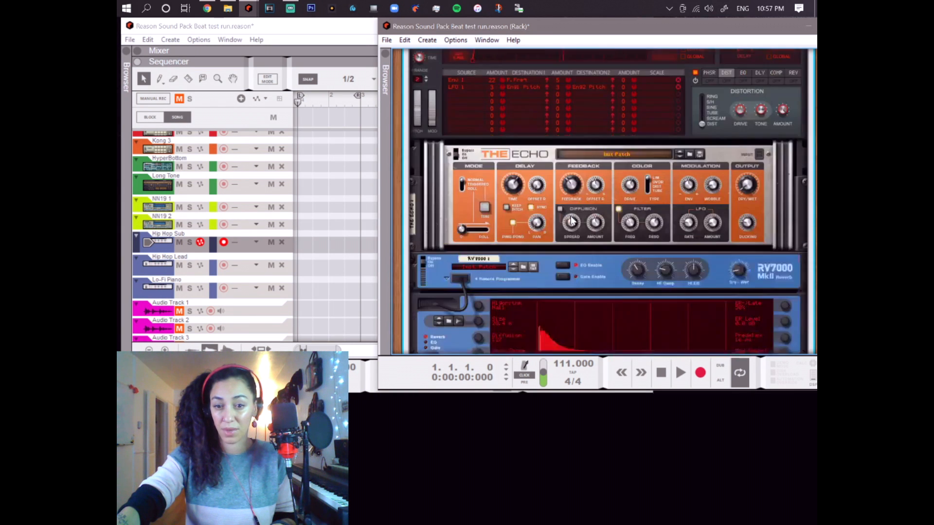
pyautogui.scroll(-5, 570, 220)
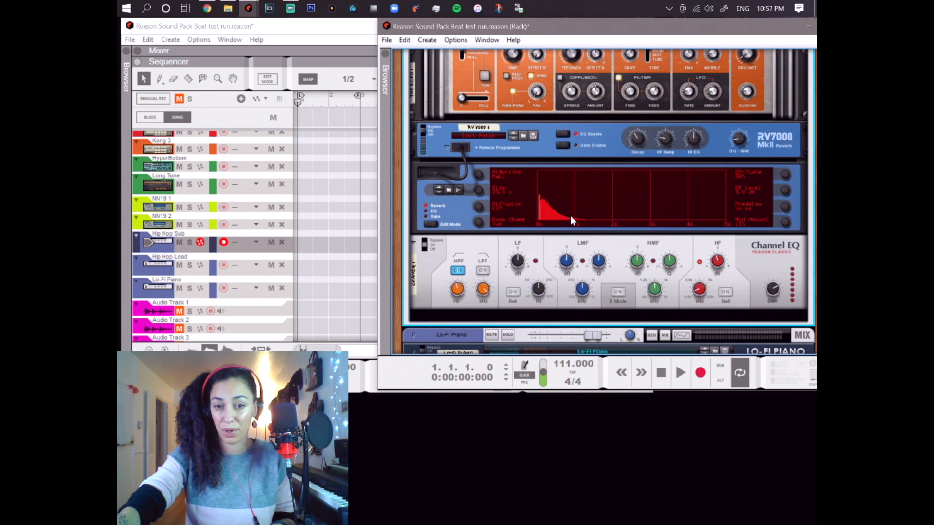
pyautogui.scroll(3, 523, 248)
pyautogui.scroll(8, 523, 248)
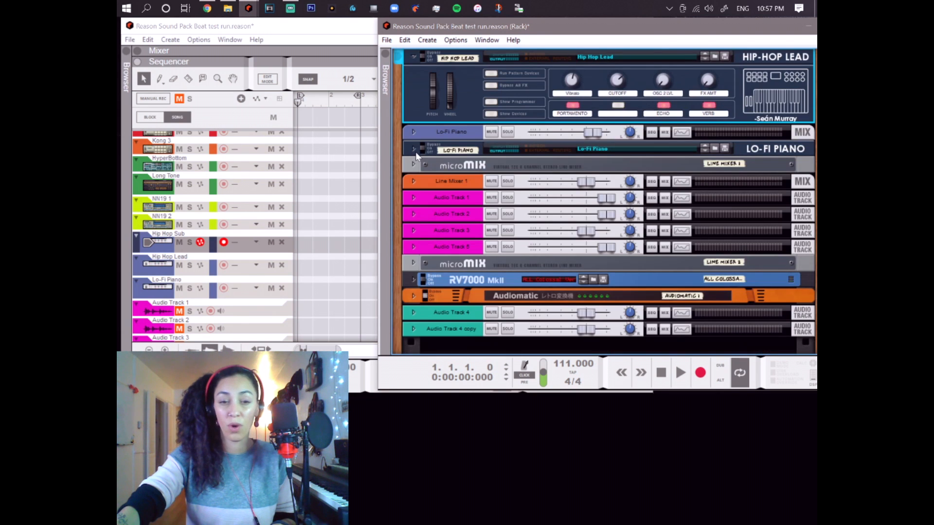
# Step: Unfold the Lo-Fi Piano Combinator and show the devices it contains
pyautogui.click(414, 150)
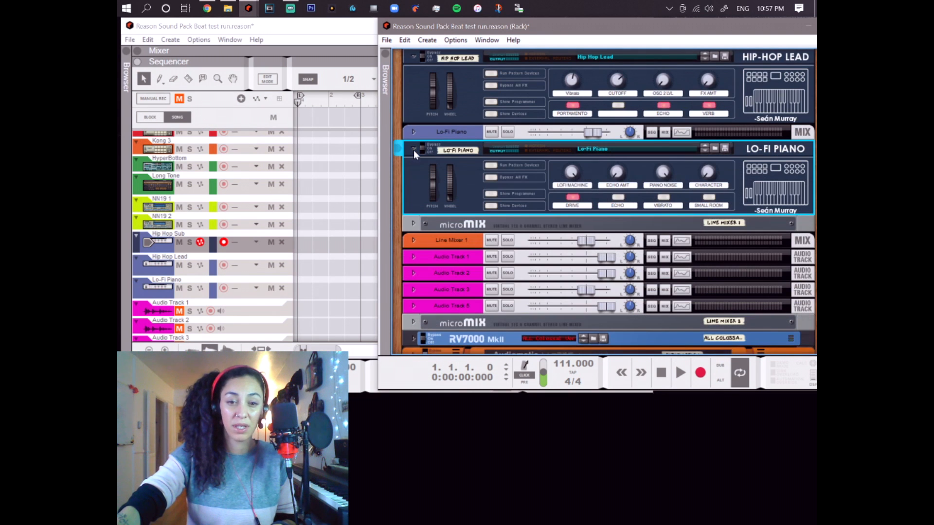
pyautogui.click(491, 205)
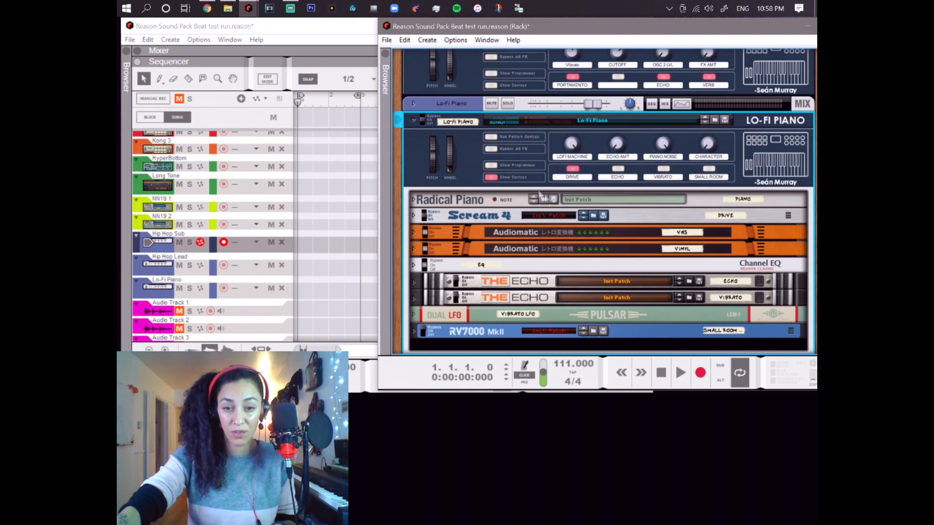
# Step: Audition the Classic Bass and Crazy Dreams patches in the Combinator on the Hip Hop Sub track
pyautogui.click(611, 135)
pyautogui.click(627, 158)
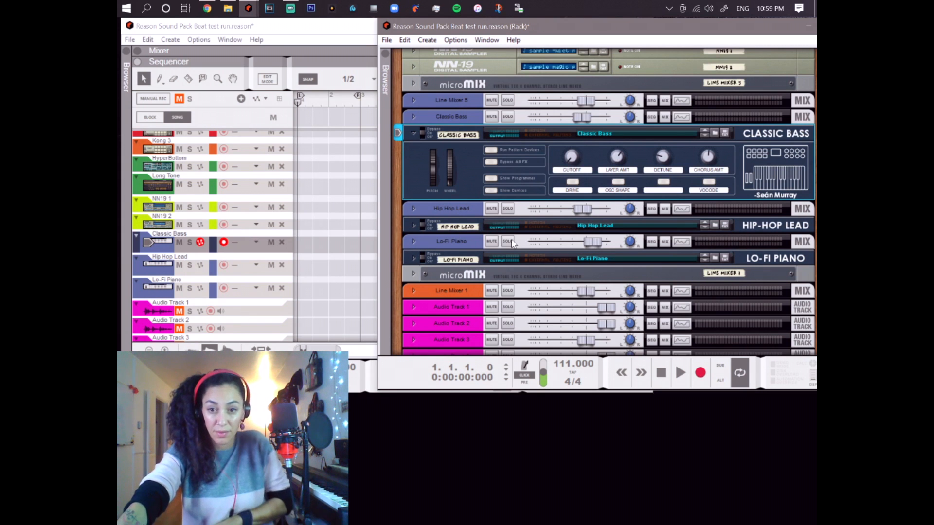
pyautogui.click(608, 140)
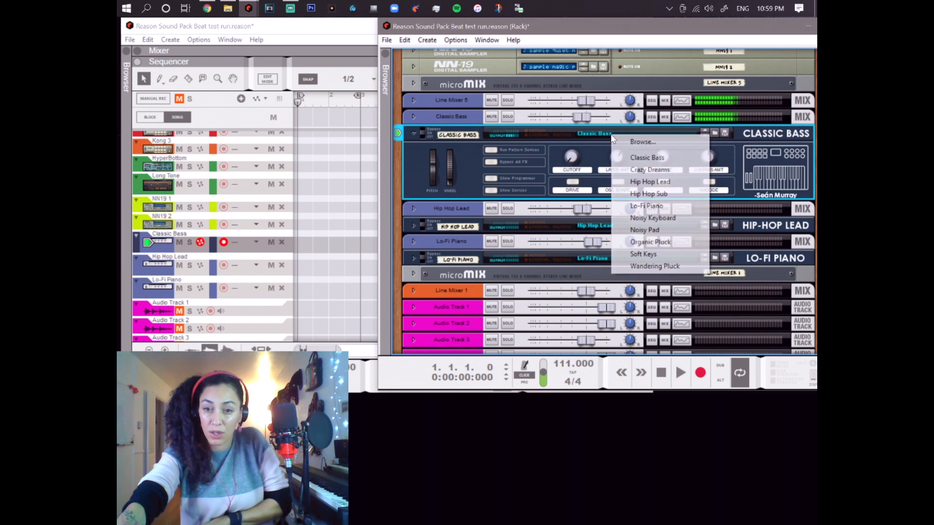
pyautogui.click(628, 172)
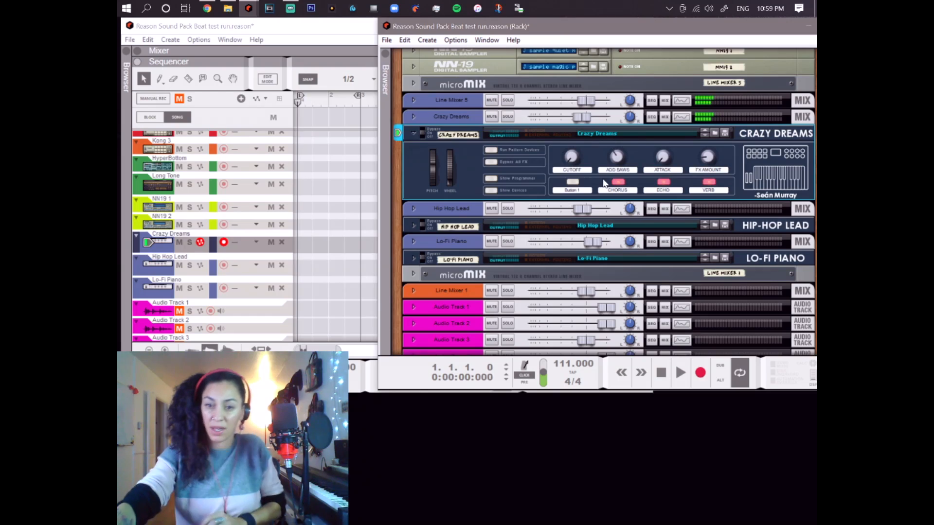
# Step: Load the Hip Hop Sub patch back into the uppermost Combinator below Line Mixer 5
pyautogui.hotkey('ctrl', 'z')
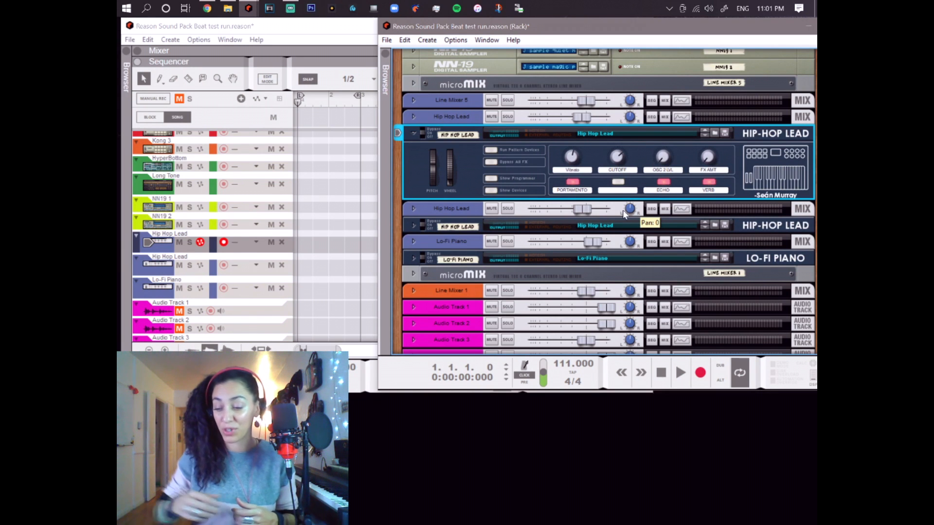
pyautogui.click(595, 133)
pyautogui.click(610, 191)
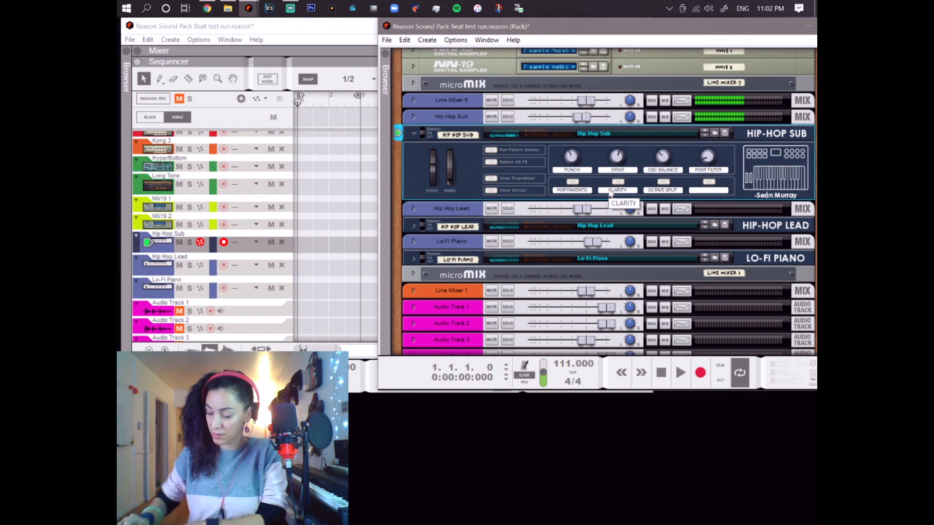
# Step: Adjust the frequency of Thor's Low Pass Ladder Filter inside the Hip Hop Sub Combinator and hide Thor's programmer
pyautogui.click(492, 191)
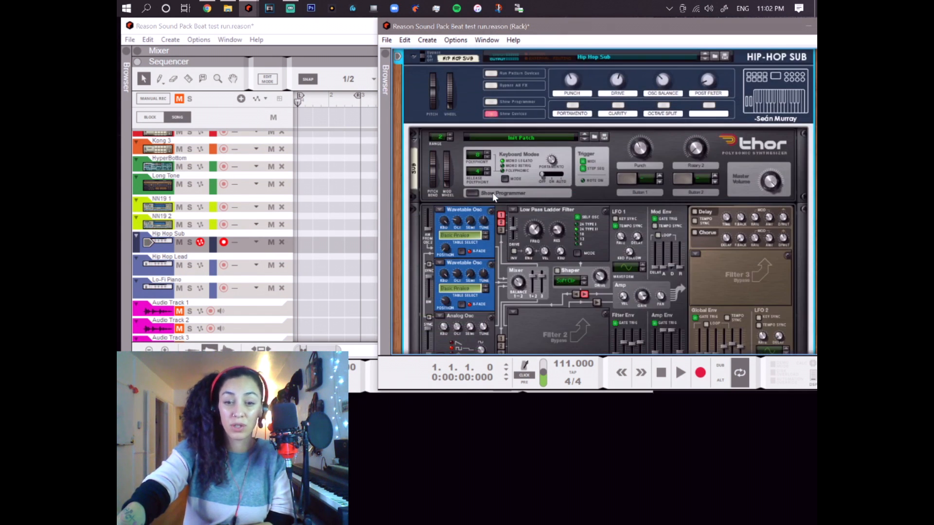
pyautogui.scroll(-1, 615, 247)
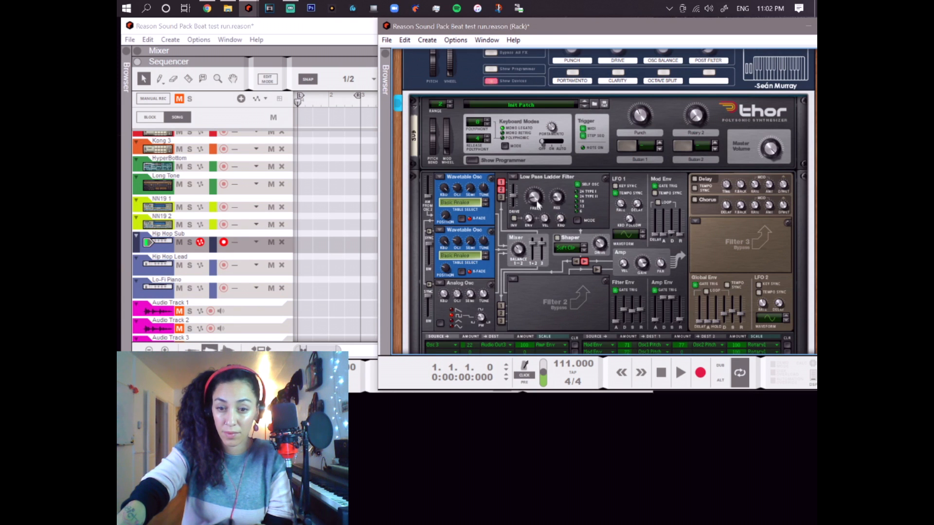
pyautogui.moveTo(537, 200); pyautogui.dragTo(537, 195)
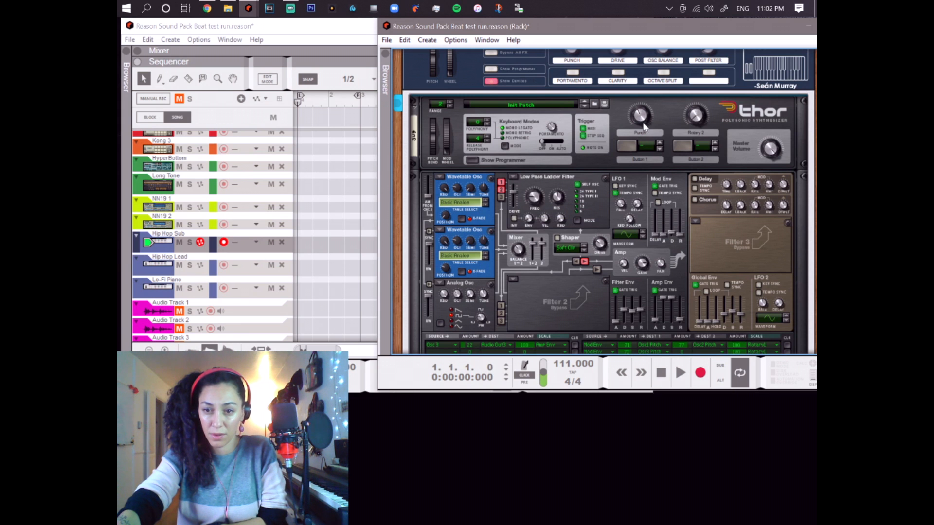
pyautogui.click(493, 160)
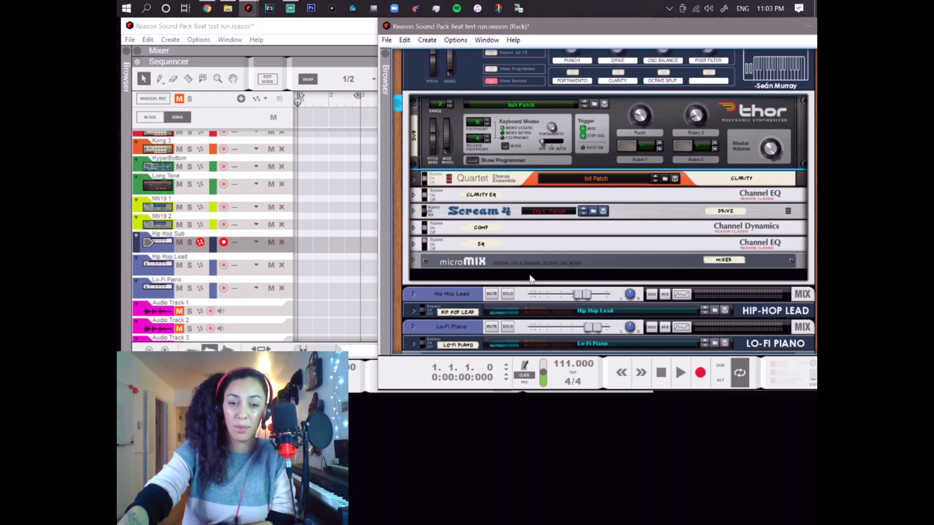
# Step: Unfold the Scream 4 unit in the Hip Hop Sub Combinator and raise its Damage Control
pyautogui.click(413, 211)
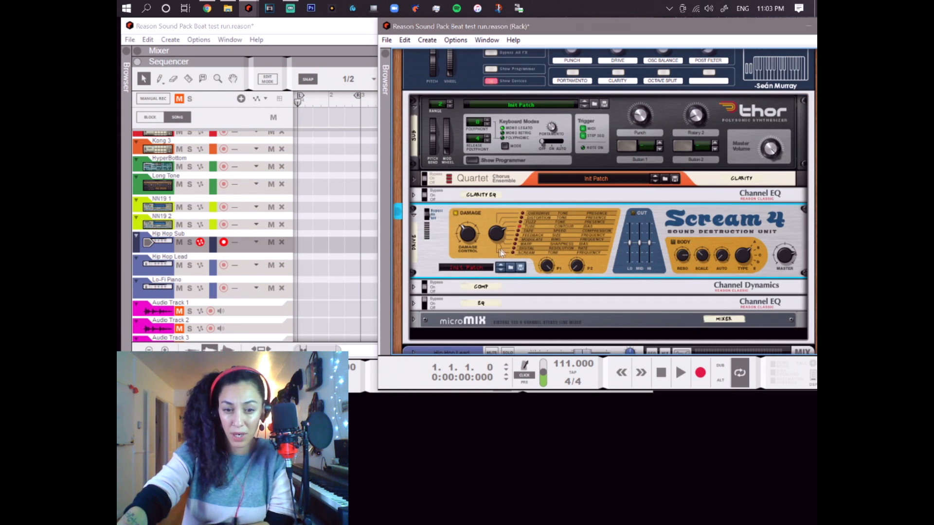
pyautogui.moveTo(464, 236); pyautogui.dragTo(465, 217)
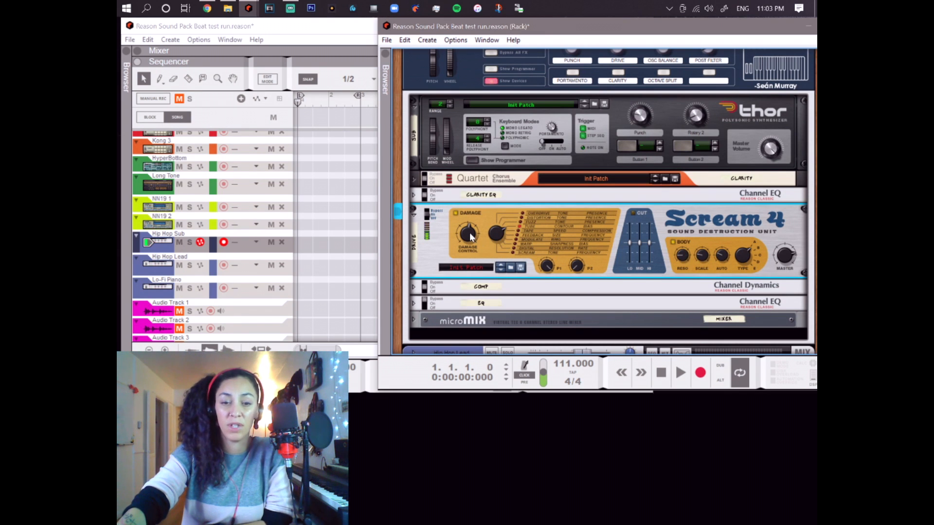
pyautogui.moveTo(469, 237)
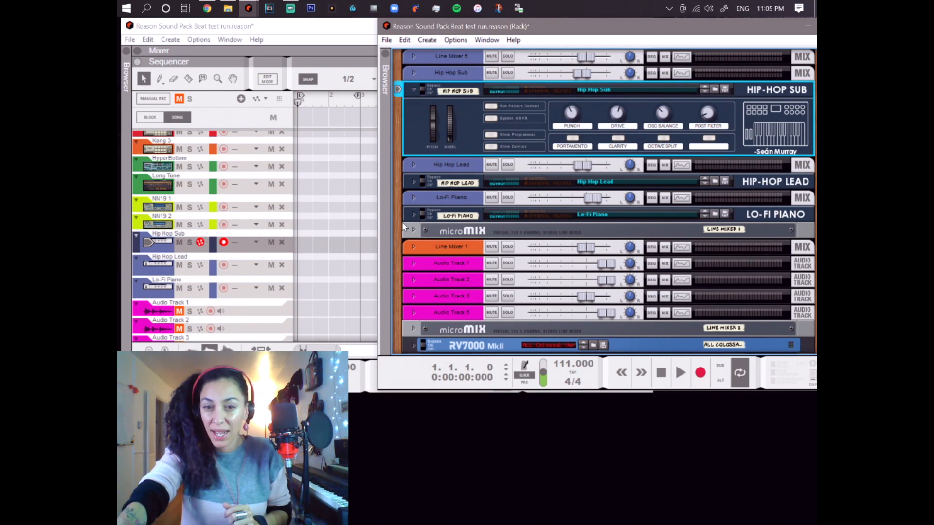
# Step: Select the Hip Hop Lead track and replace its Combinator patch, trying Lo-Fi Piano and settling on Noisy Pad
pyautogui.click(144, 270)
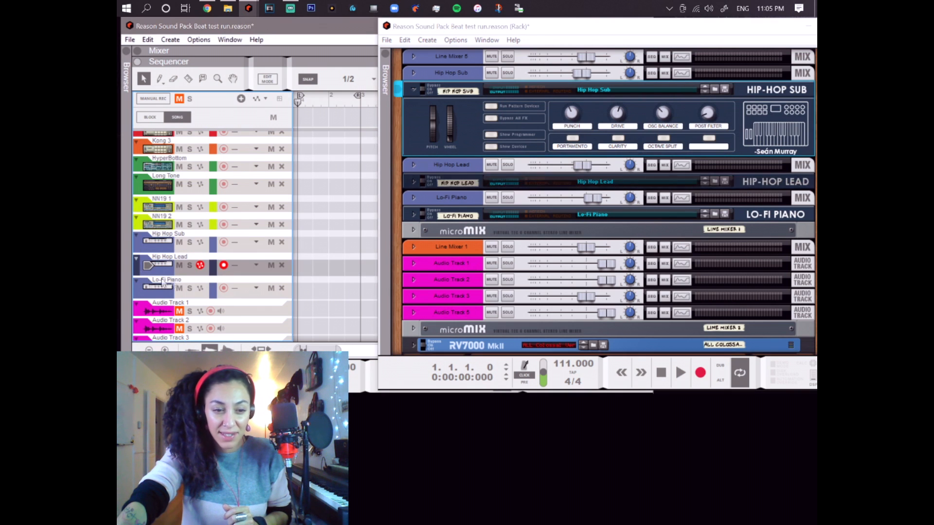
pyautogui.rightClick(600, 181)
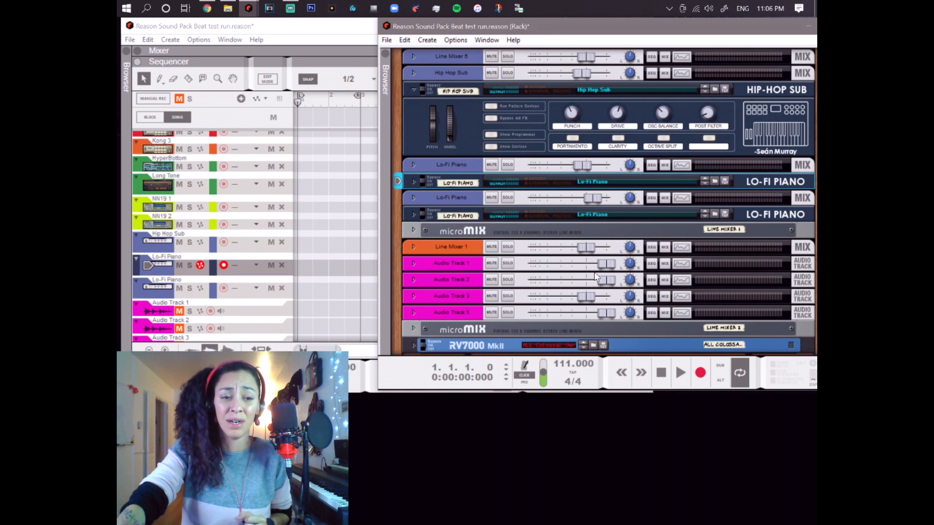
pyautogui.click(608, 181)
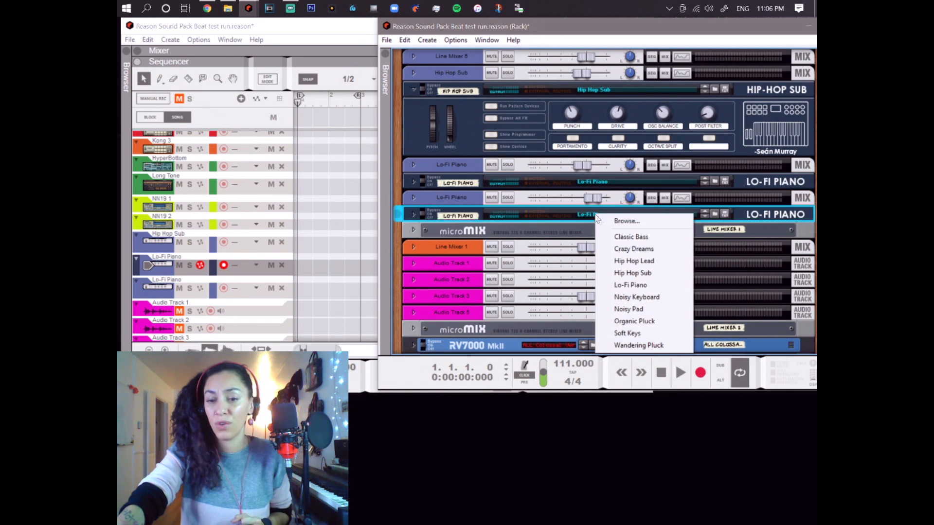
pyautogui.click(652, 263)
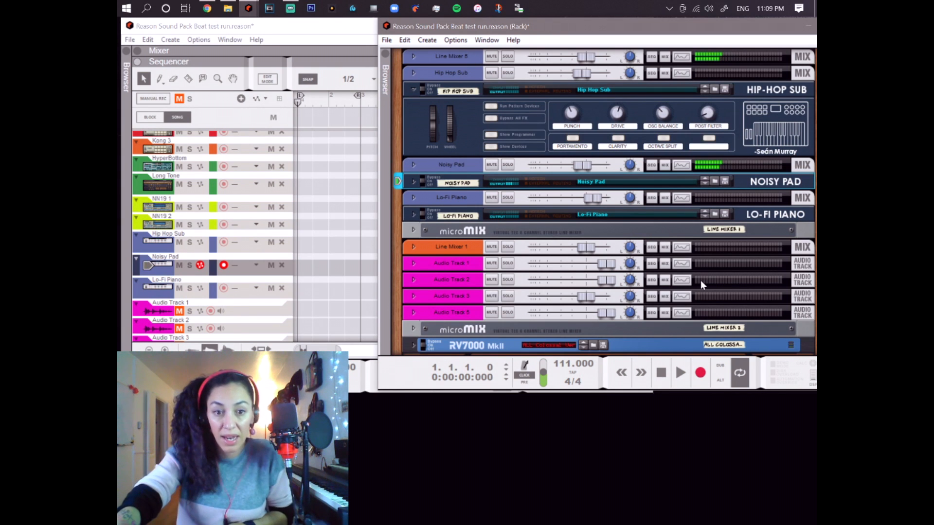
# Step: Unfold the RV7000 reverb among the Noisy Pad Combinator's devices and lower its Decay
pyautogui.click(413, 183)
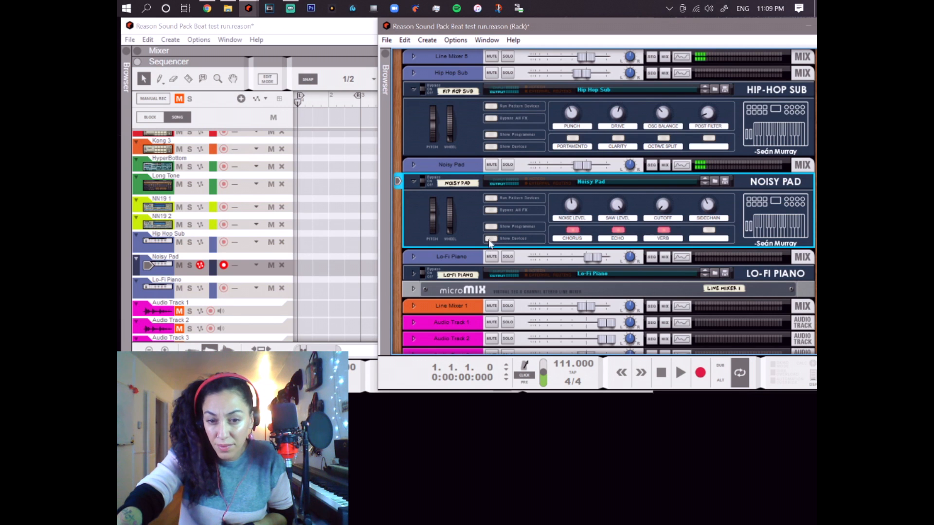
pyautogui.click(490, 239)
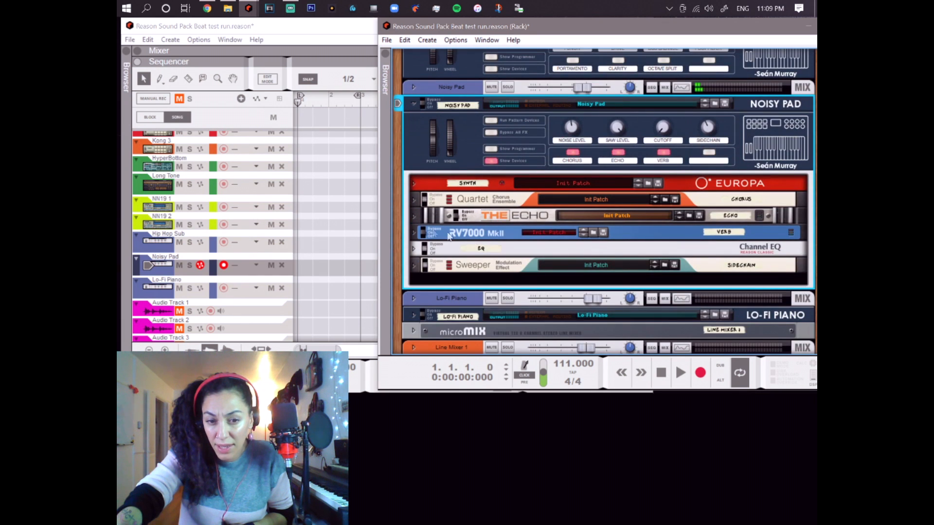
pyautogui.click(415, 234)
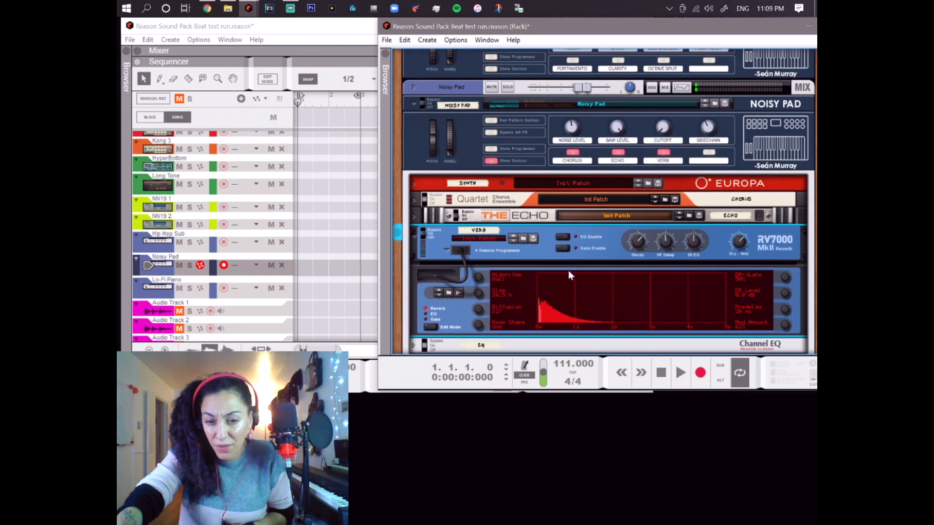
pyautogui.scroll(-3, 568, 271)
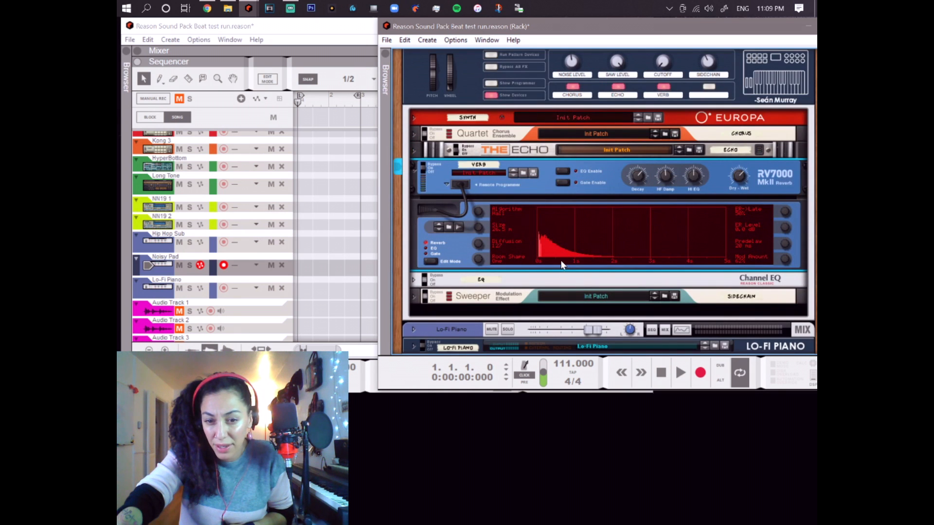
pyautogui.moveTo(638, 177); pyautogui.dragTo(636, 186)
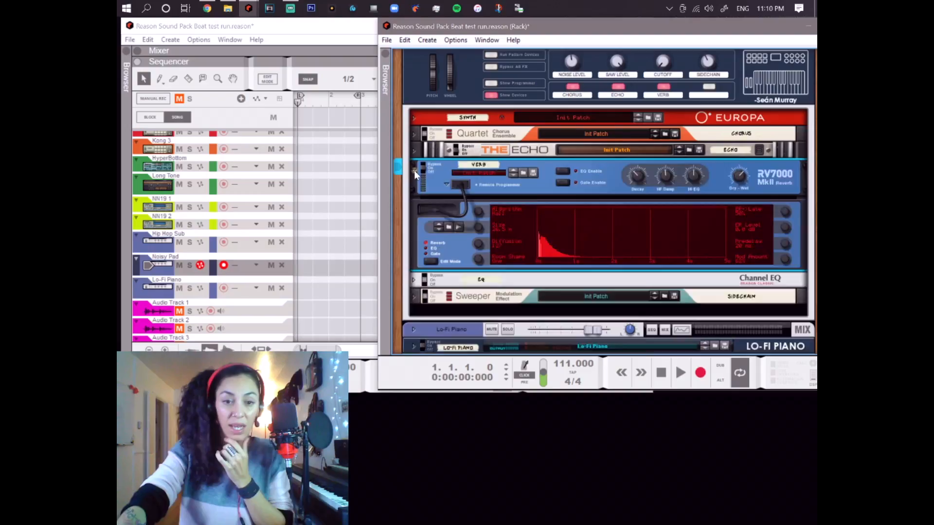
# Step: Fold the RV7000 reverb and hide the devices inside the Noisy Pad Combinator
pyautogui.click(413, 167)
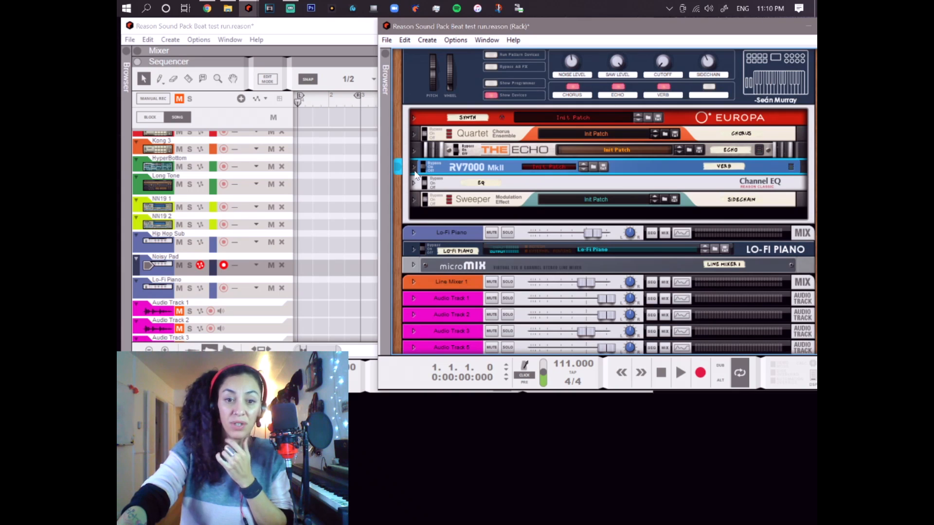
pyautogui.click(491, 95)
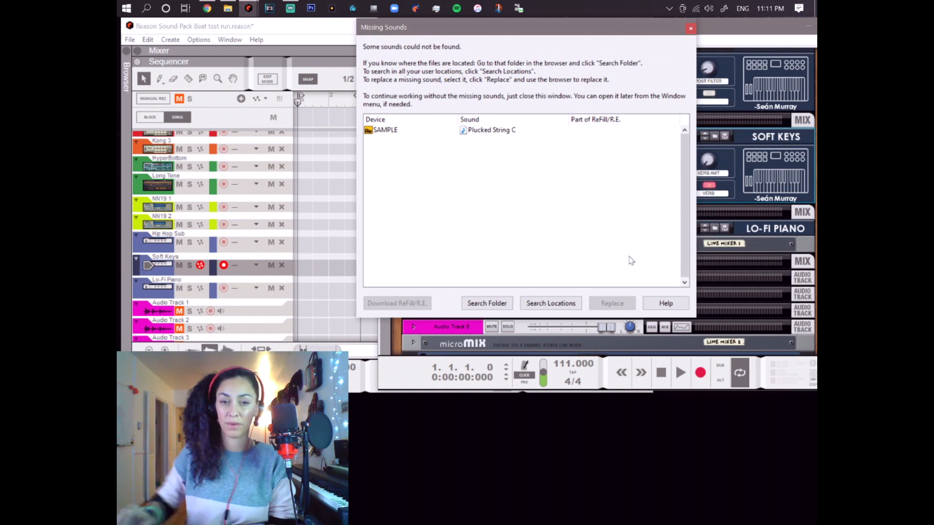
# Step: Dismiss the missing sounds list, audition the Wandering Pluck patch in the Soft Keys Combinator and reload Soft Keys
pyautogui.press('Escape')
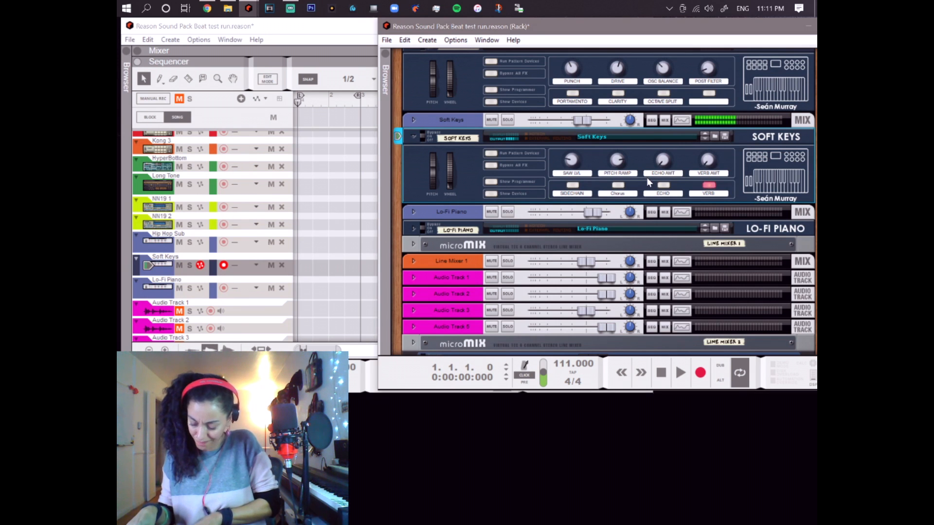
pyautogui.click(617, 140)
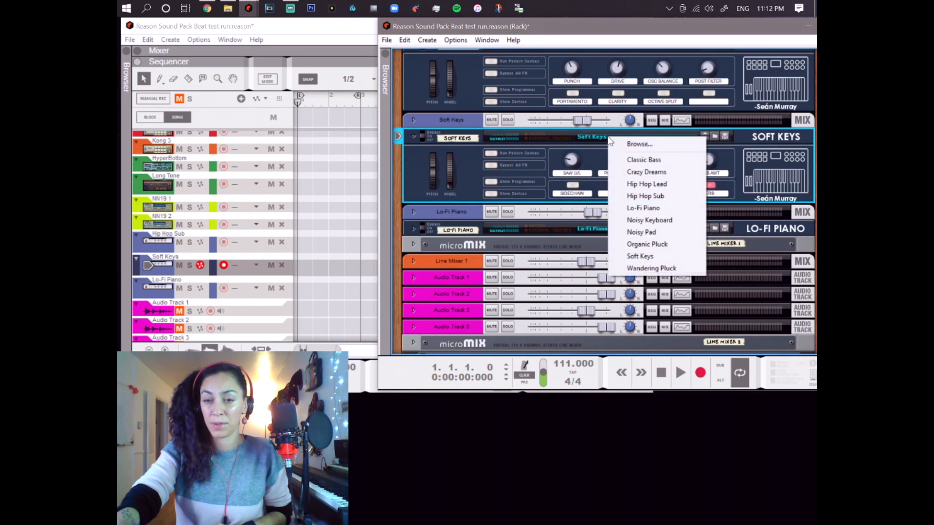
pyautogui.click(652, 268)
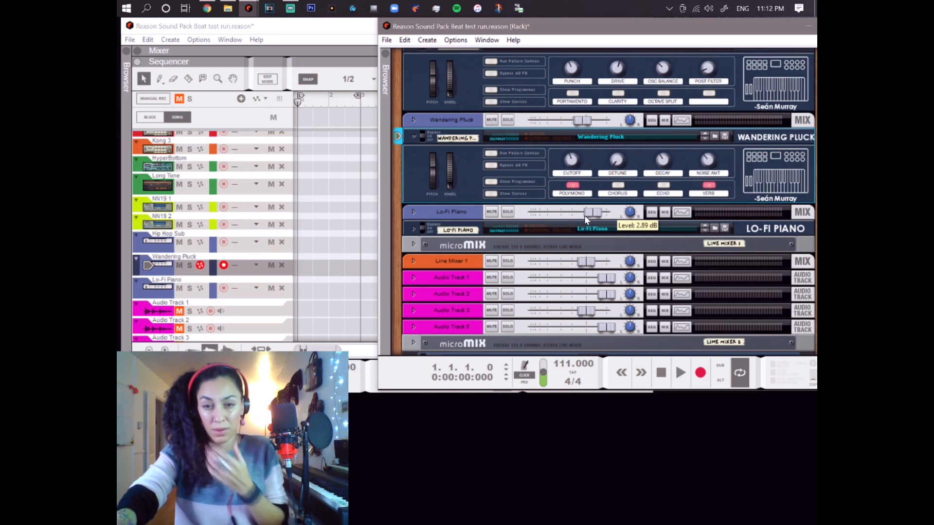
pyautogui.click(616, 140)
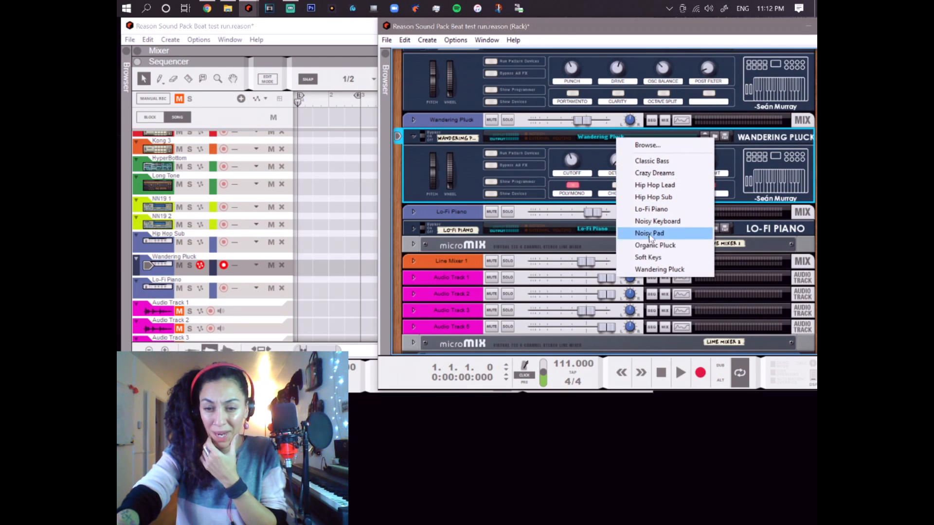
pyautogui.click(655, 258)
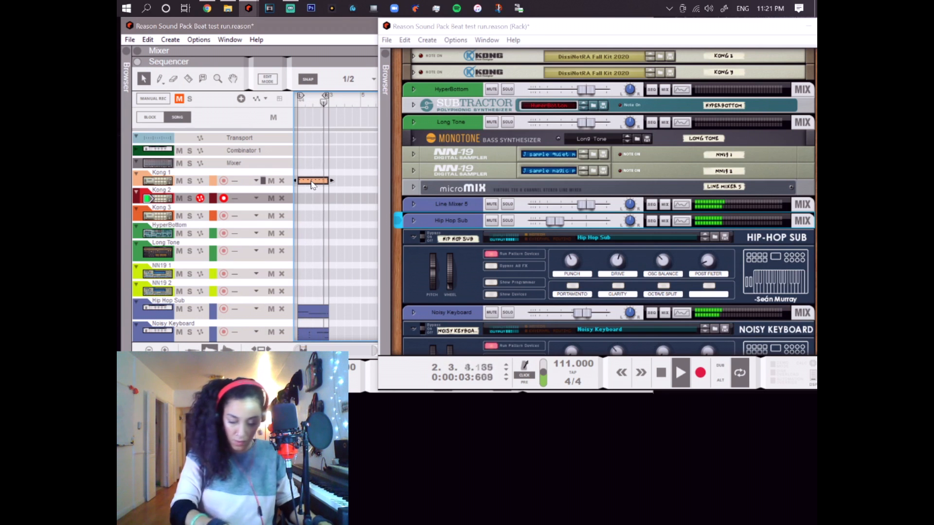
# Step: Record a part on the Kong 2 track over the looping beat and stop the transport
pyautogui.hotkey('ctrl', 'Return')
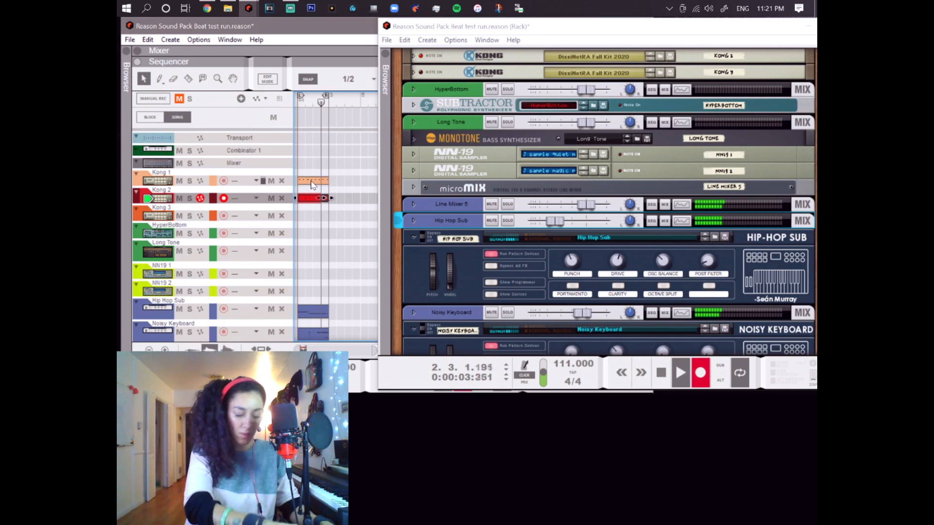
pyautogui.press('space')
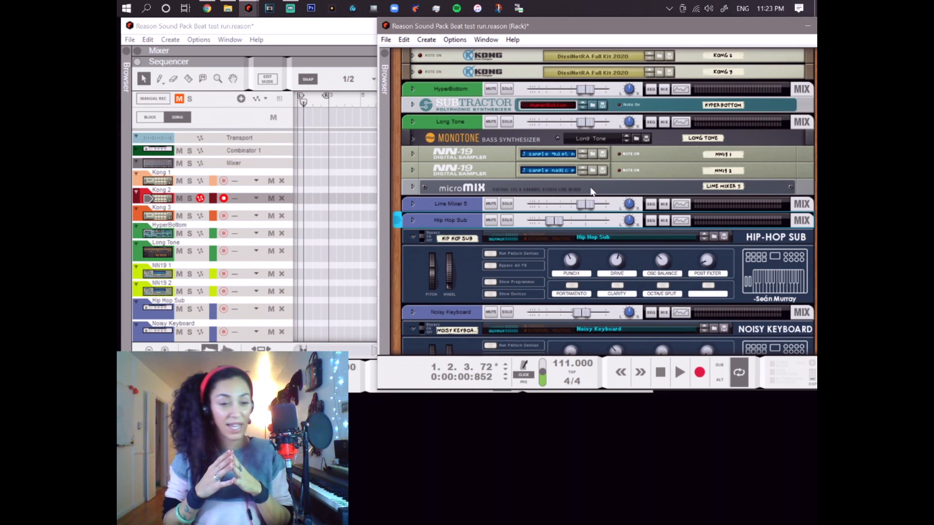
pyautogui.scroll(-5, 589, 188)
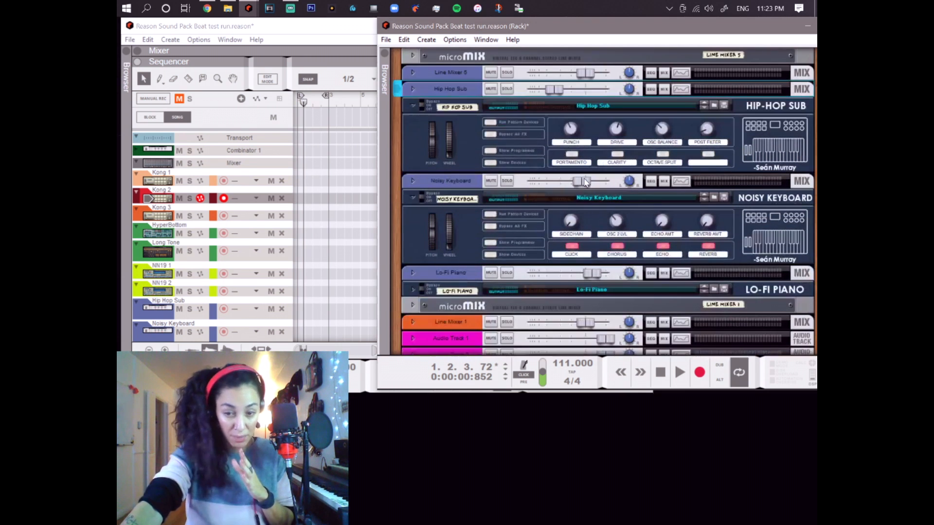
pyautogui.moveTo(586, 182)
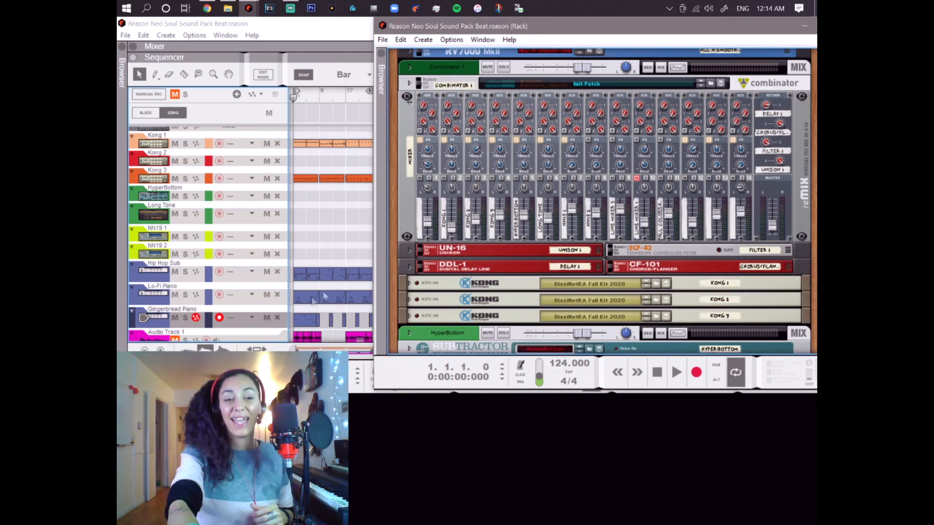
# Step: Look over the sequencer tracks of the Reason Neo Soul Sound Pack Beat song and stop its playback
pyautogui.scroll(-3, 343, 259)
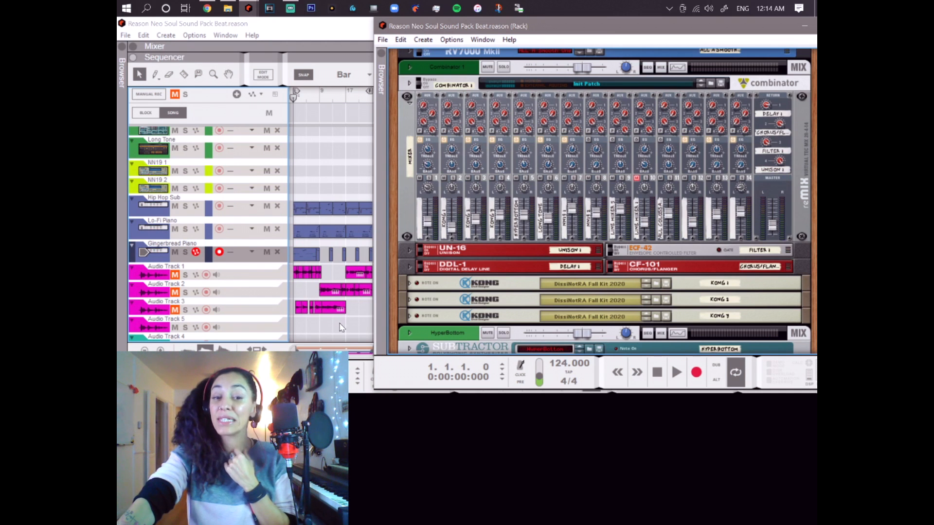
pyautogui.scroll(5, 339, 323)
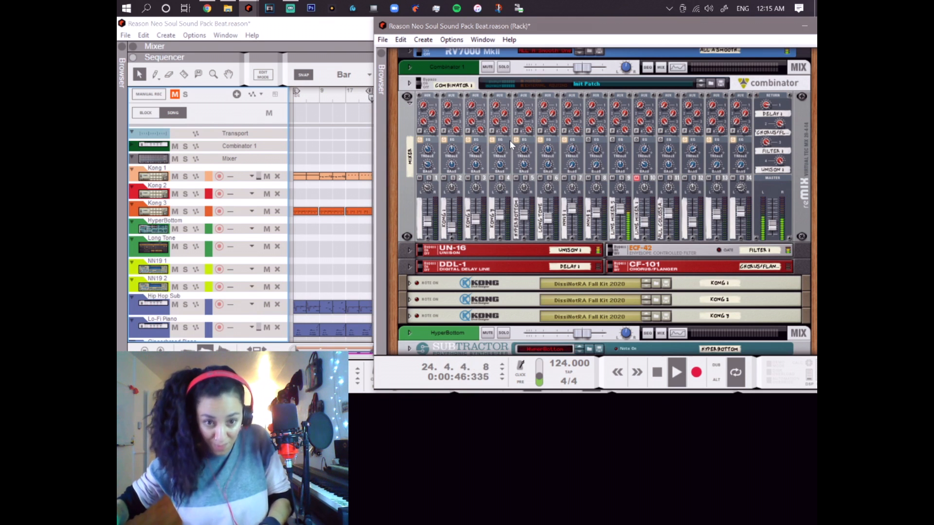
pyautogui.press('space')
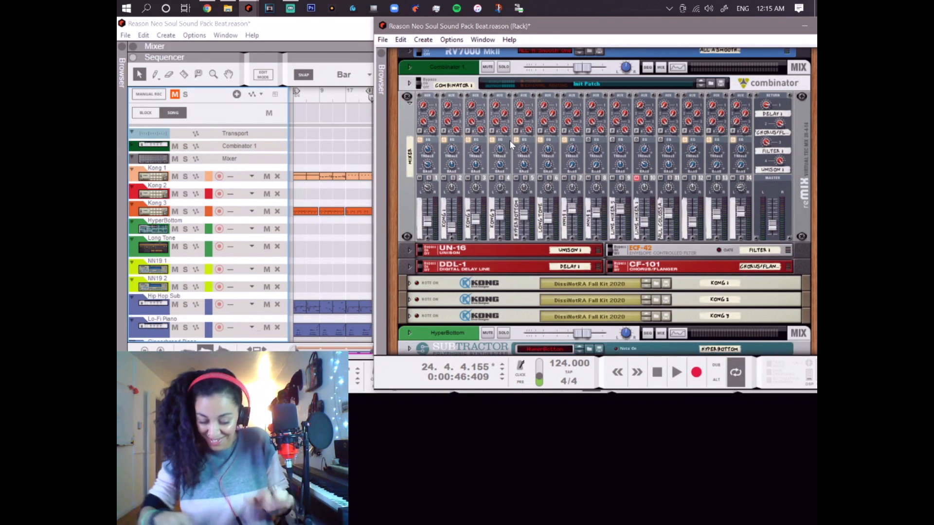